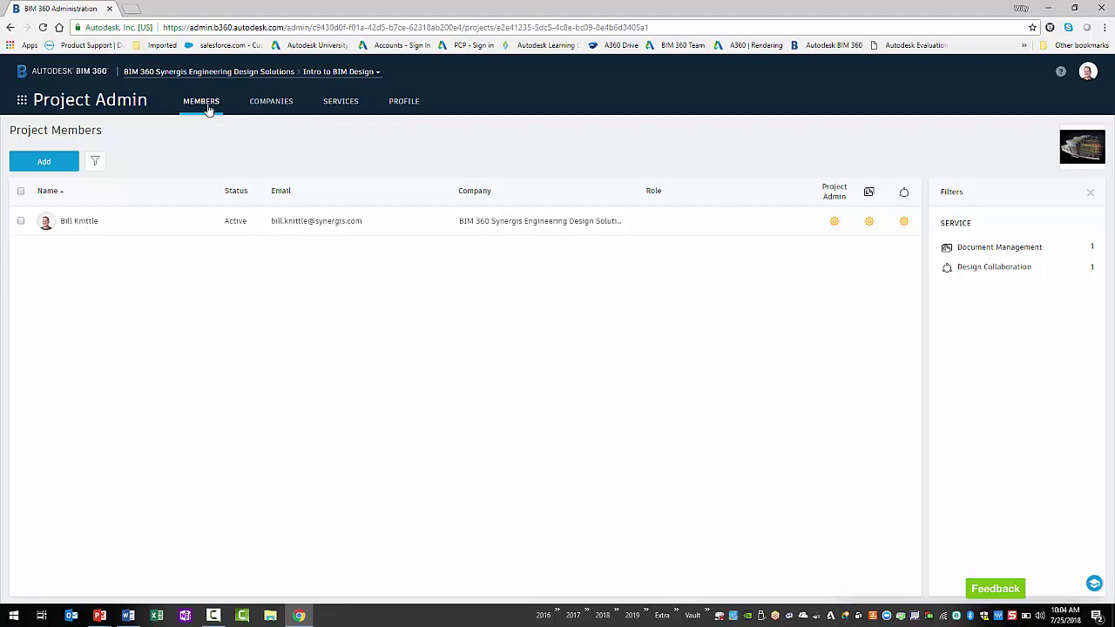
Search for the three new people by name and load them into the Add Project Members table.
{"action": "left_click", "coordinate": [41, 163]}
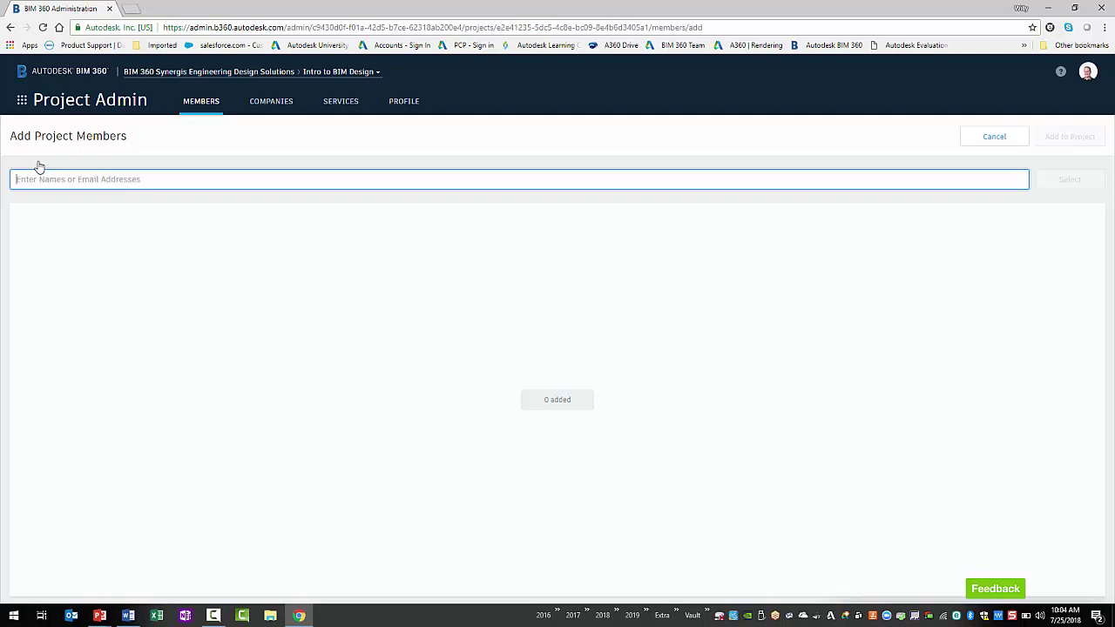
{"action": "type", "text": "Cole"}
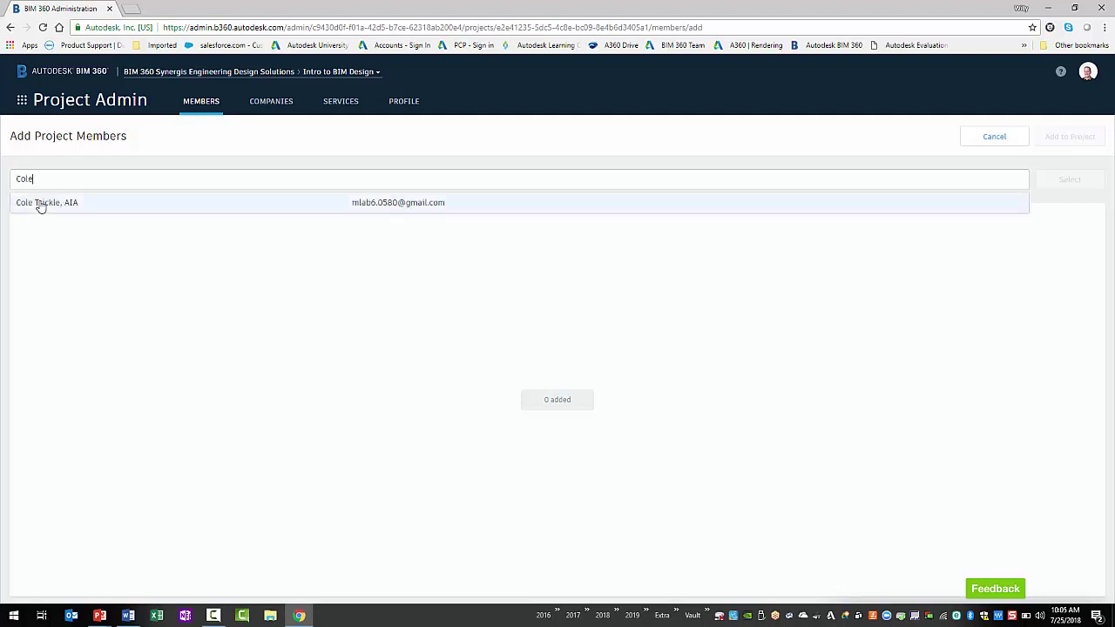
{"action": "left_click", "coordinate": [39, 203]}
{"action": "type", "text": "clark"}
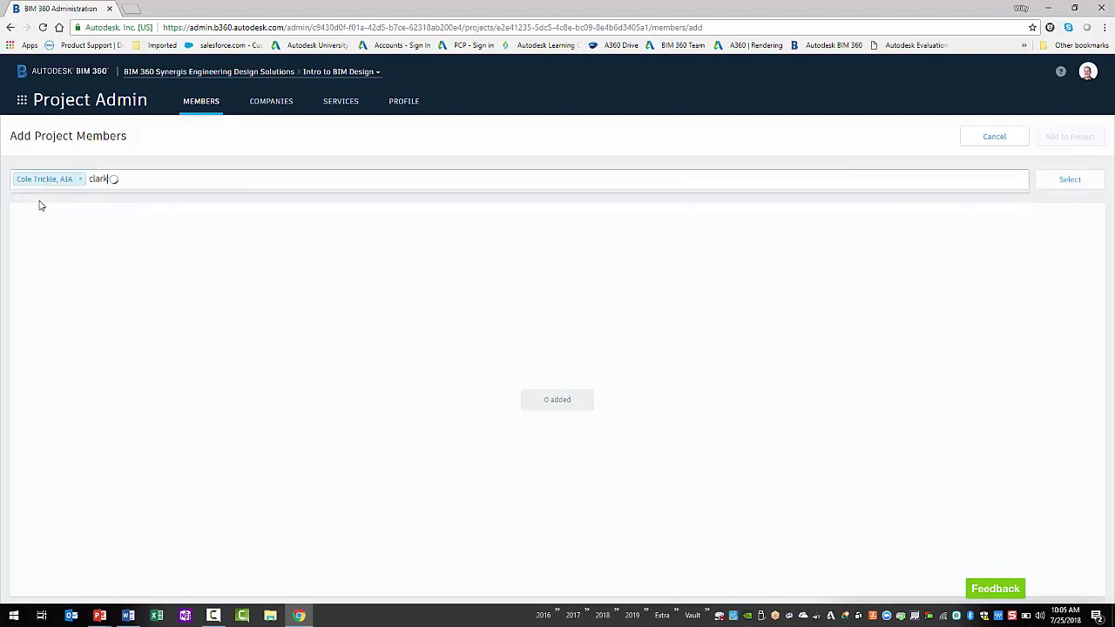
{"action": "left_click", "coordinate": [39, 202]}
{"action": "type", "text": "Ra"}
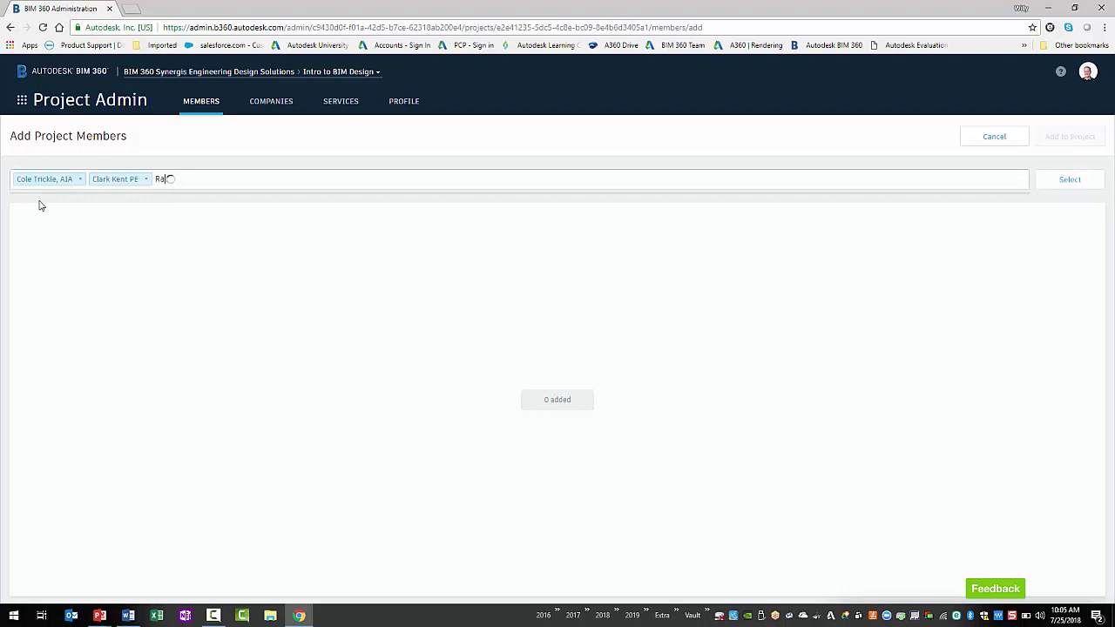
{"action": "type", "text": "chel"}
{"action": "left_click", "coordinate": [39, 204]}
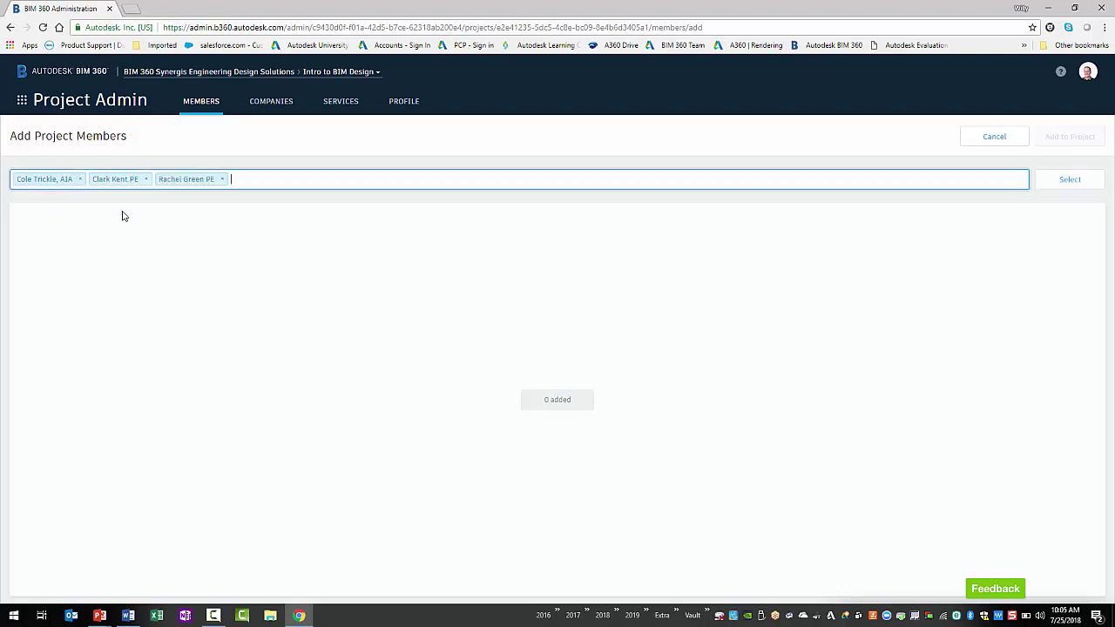
{"action": "left_click", "coordinate": [1056, 189]}
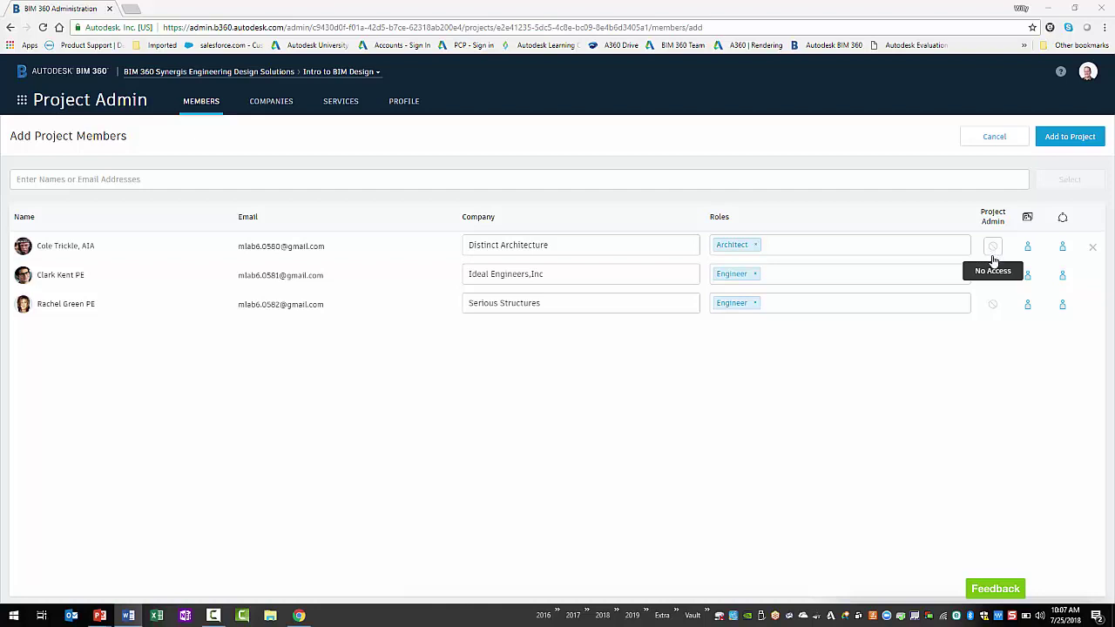
Leave the second person without Project Admin rights and add all three people to the project.
{"action": "left_click", "coordinate": [993, 276]}
{"action": "left_click", "coordinate": [994, 276]}
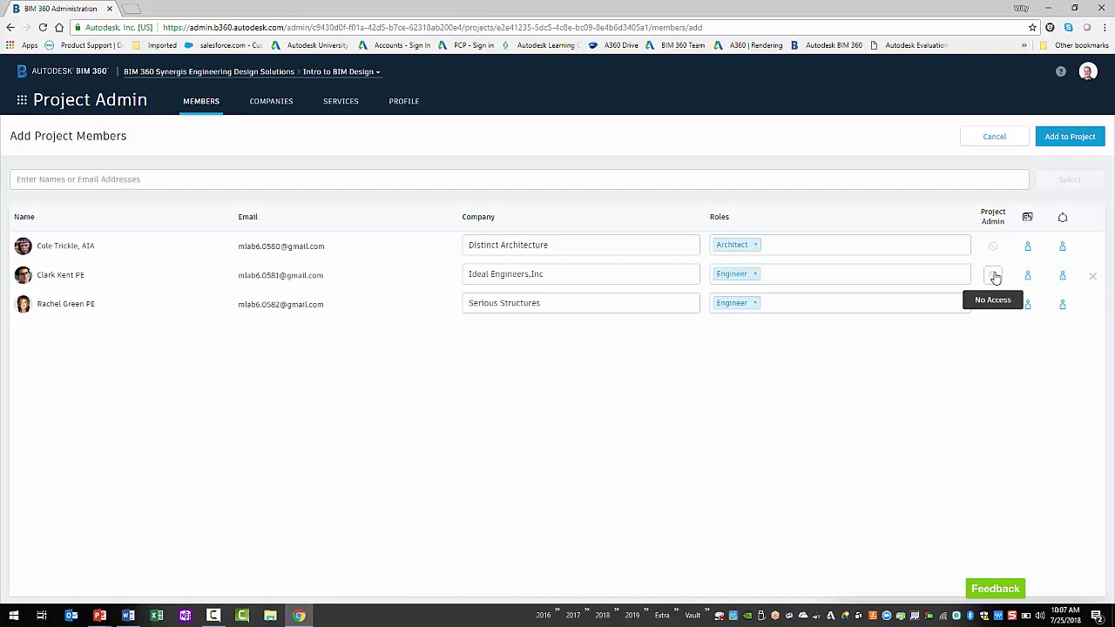
{"action": "left_click", "coordinate": [1061, 137]}
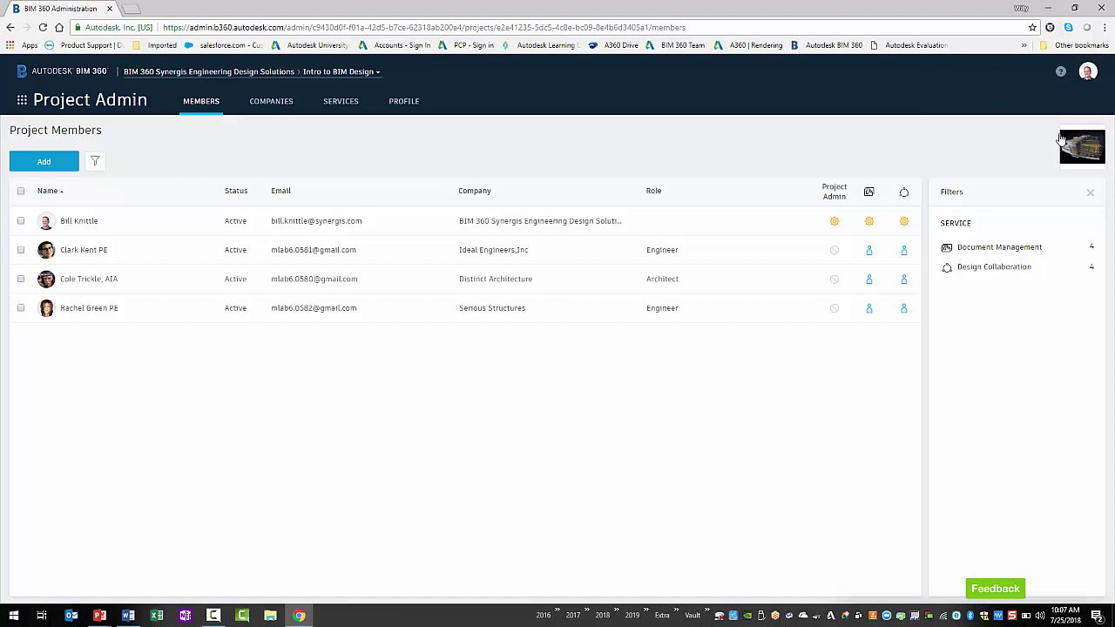
Show the Companies page listing four companies with one member each.
{"action": "left_click", "coordinate": [272, 103]}
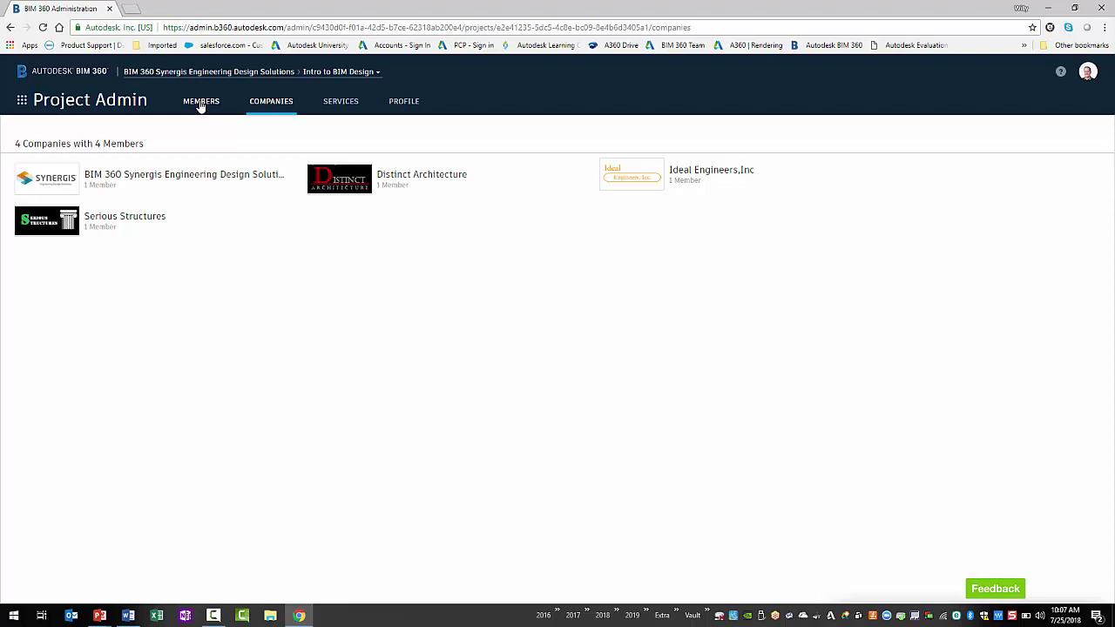
Create a Design Collaboration team named 'Distinct Architecture' in the service settings.
{"action": "left_click", "coordinate": [344, 103]}
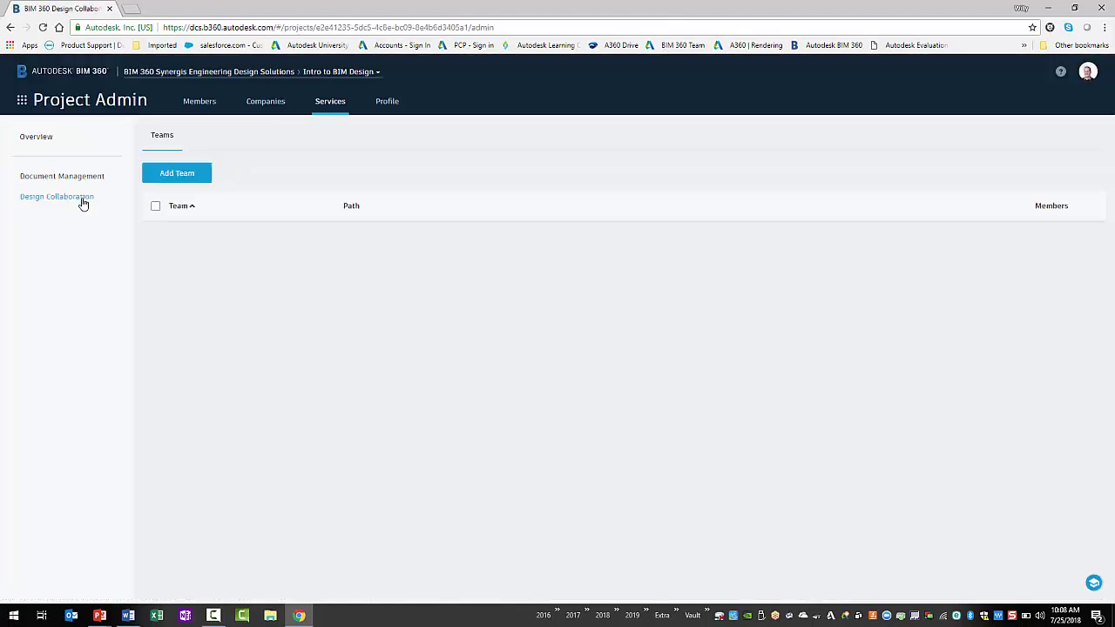
{"action": "left_click", "coordinate": [160, 176]}
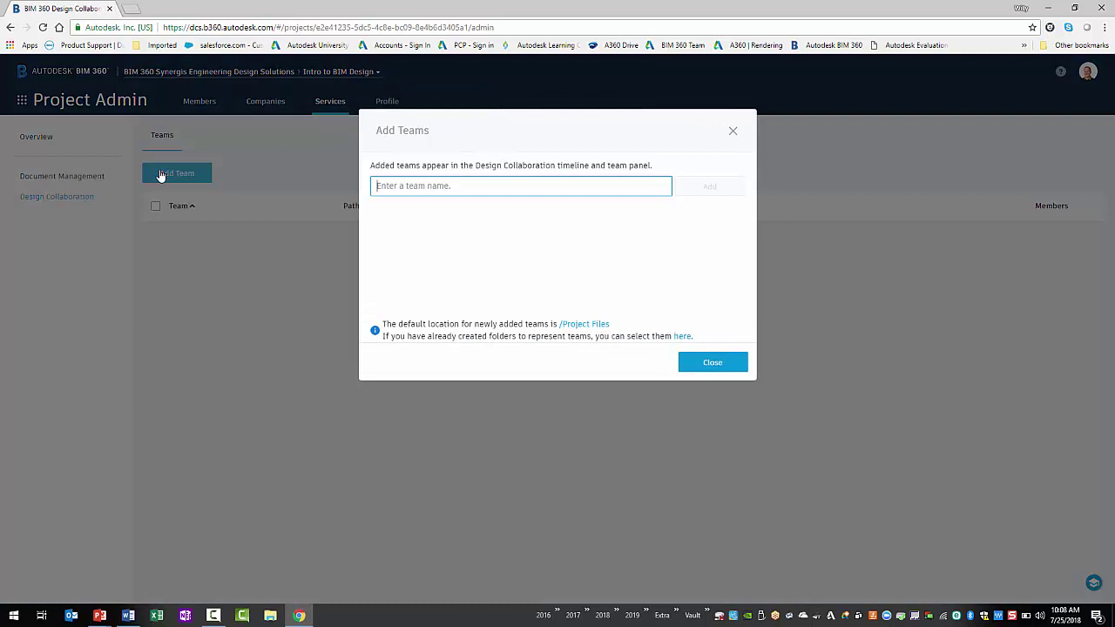
{"action": "type", "text": "Disti"}
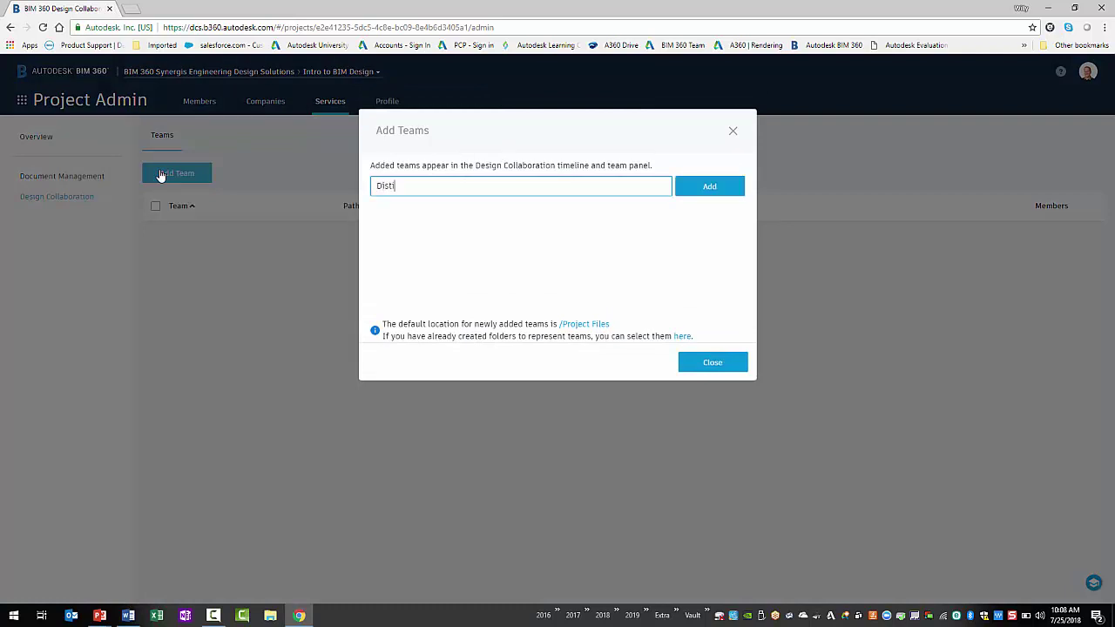
{"action": "type", "text": "nct Architecture"}
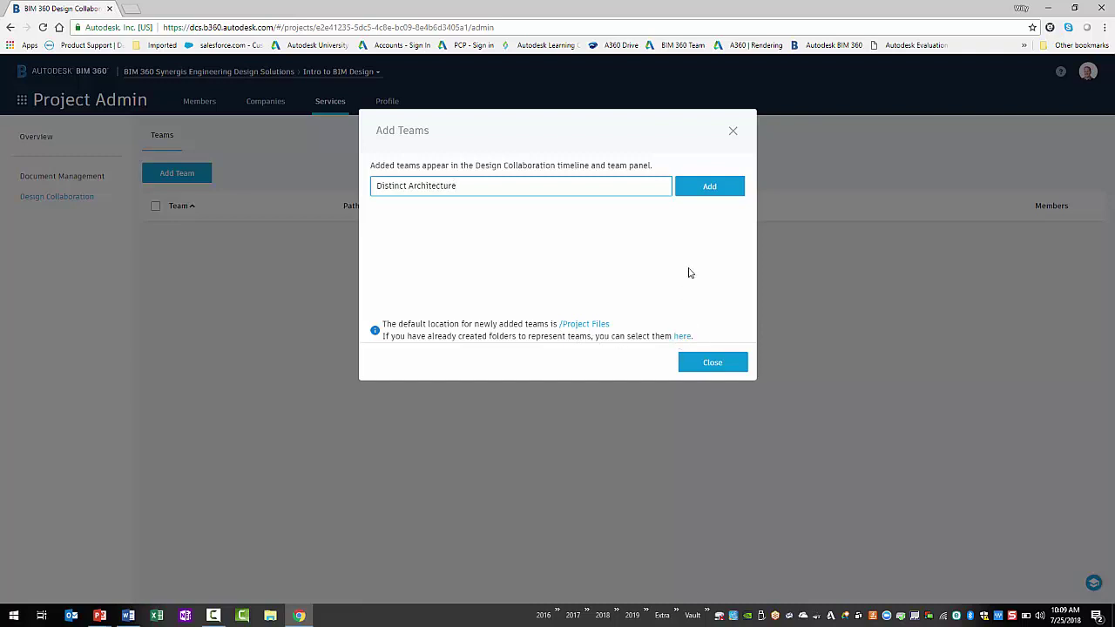
{"action": "left_click", "coordinate": [708, 185]}
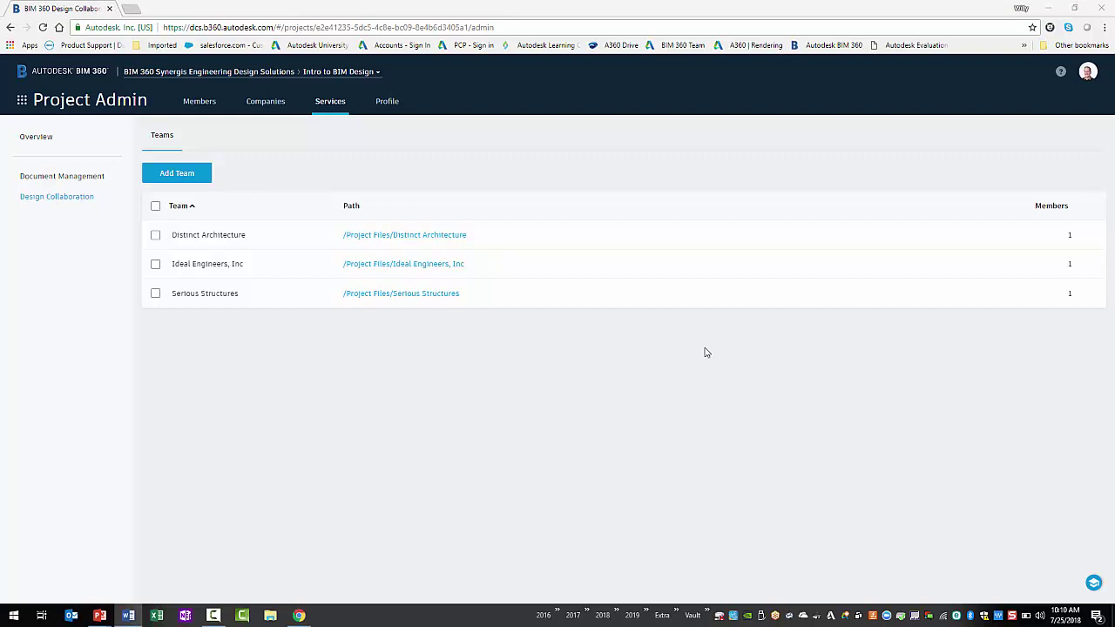
Add the Distinct Architecture company to its team with View + edit + share permission.
{"action": "left_click", "coordinate": [155, 236]}
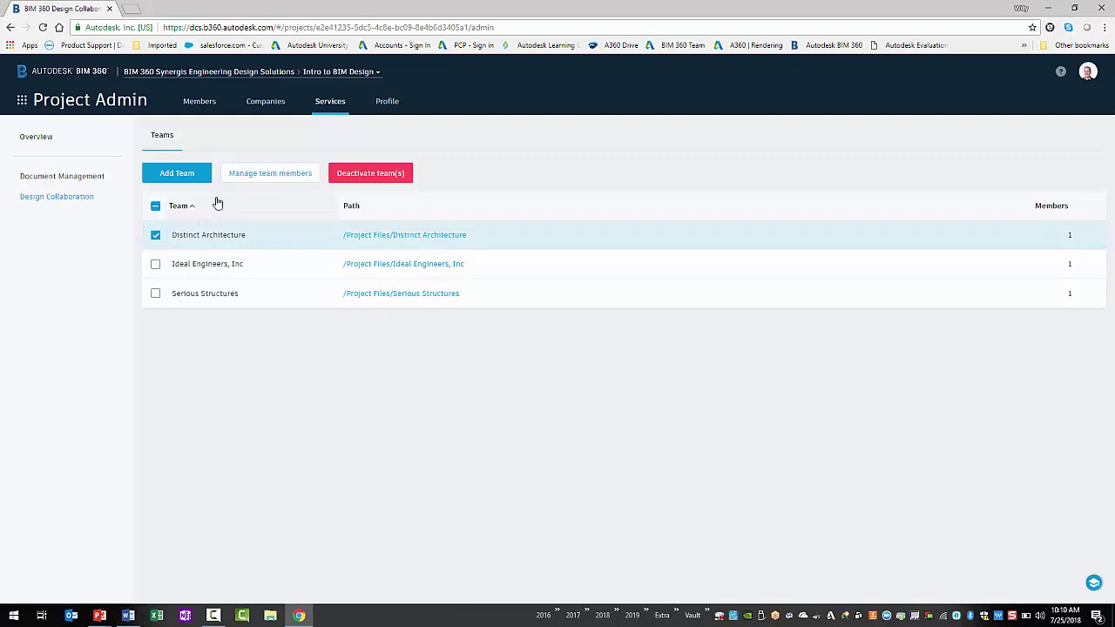
{"action": "left_click", "coordinate": [246, 176]}
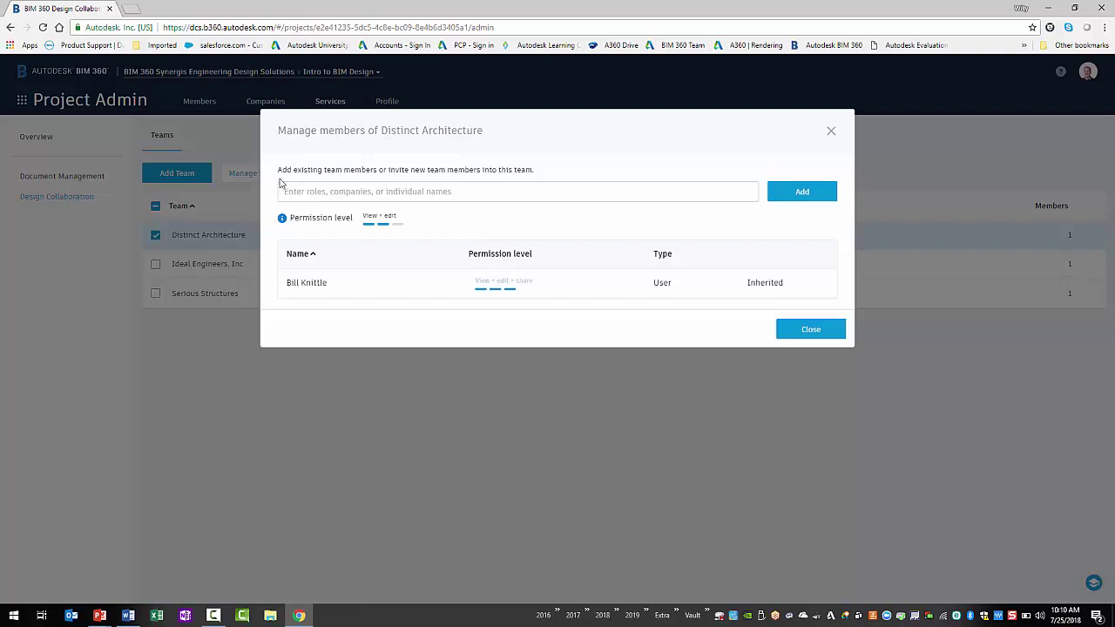
{"action": "left_click", "coordinate": [289, 191]}
{"action": "type", "text": "dis"}
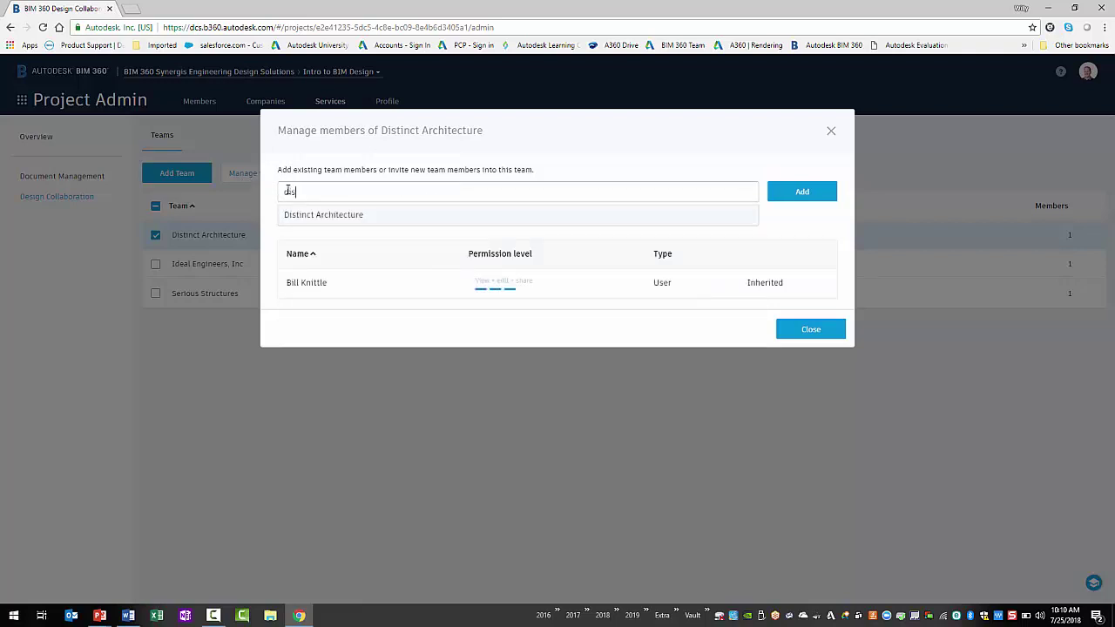
{"action": "left_click", "coordinate": [301, 215]}
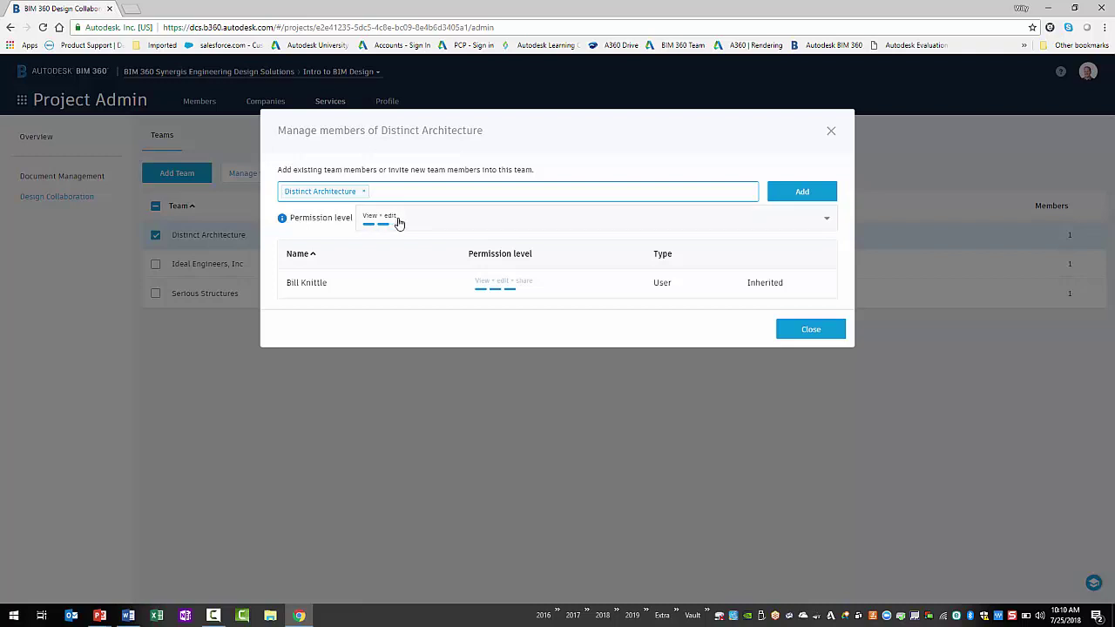
{"action": "left_click", "coordinate": [435, 219]}
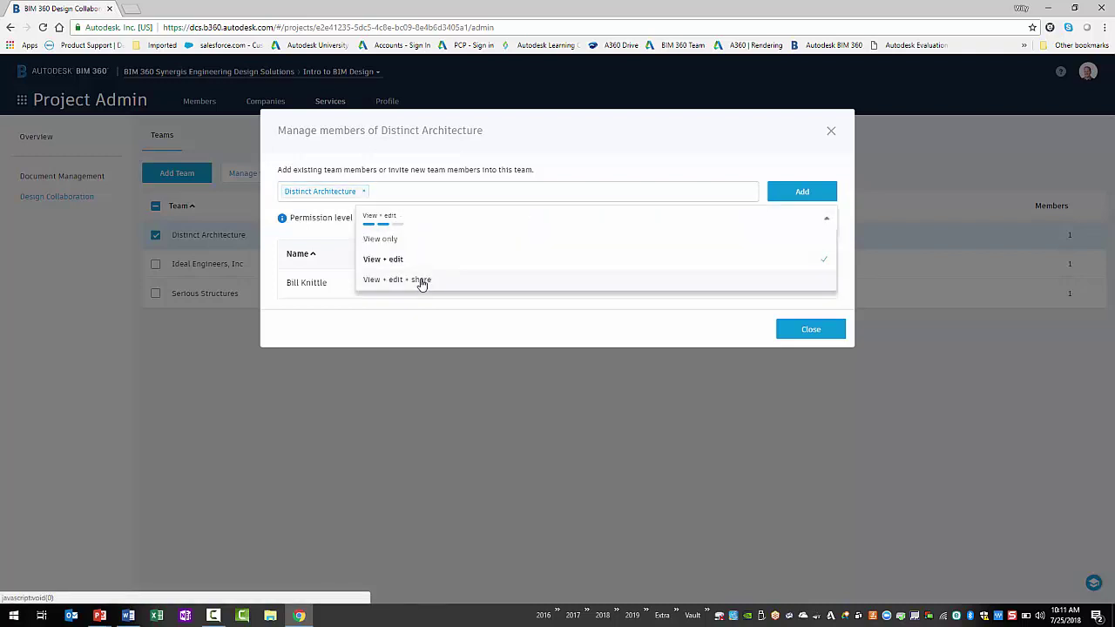
{"action": "left_click", "coordinate": [421, 280]}
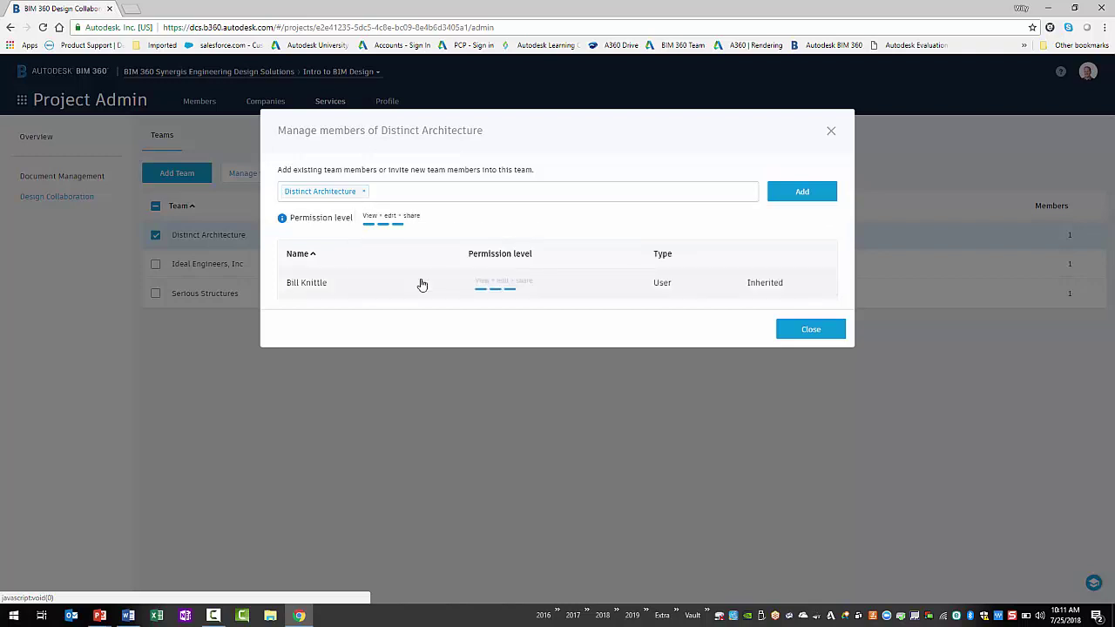
{"action": "left_click", "coordinate": [789, 197]}
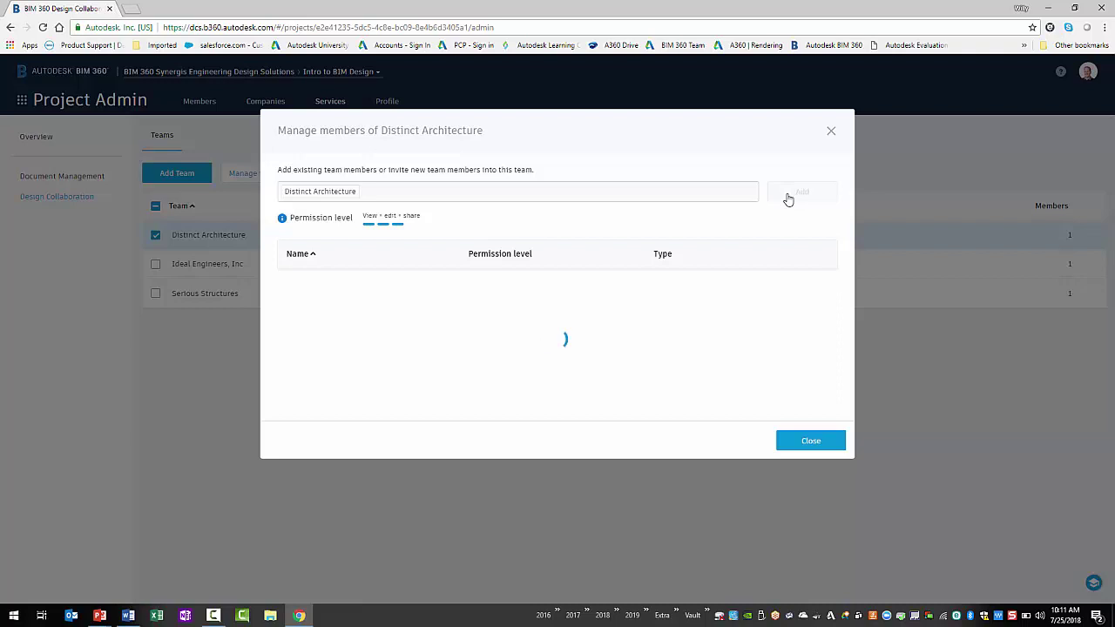
{"action": "left_click", "coordinate": [809, 364]}
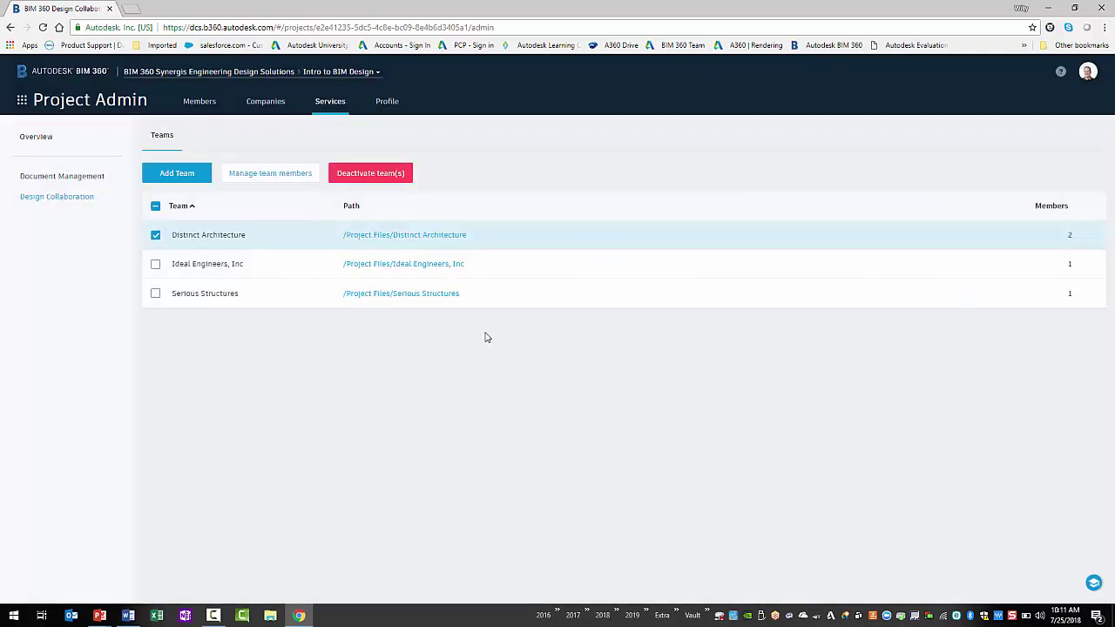
Add the Ideal Engineers, Inc company to its team with View + edit + share permission.
{"action": "left_click", "coordinate": [155, 264]}
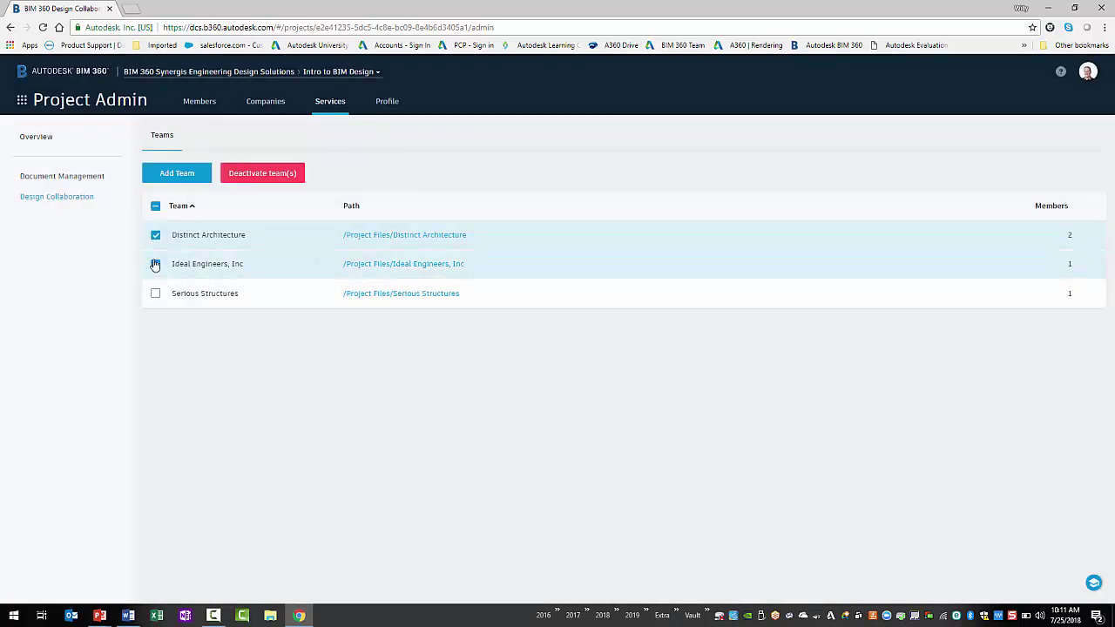
{"action": "left_click", "coordinate": [156, 264]}
{"action": "left_click", "coordinate": [155, 235]}
{"action": "left_click", "coordinate": [244, 176]}
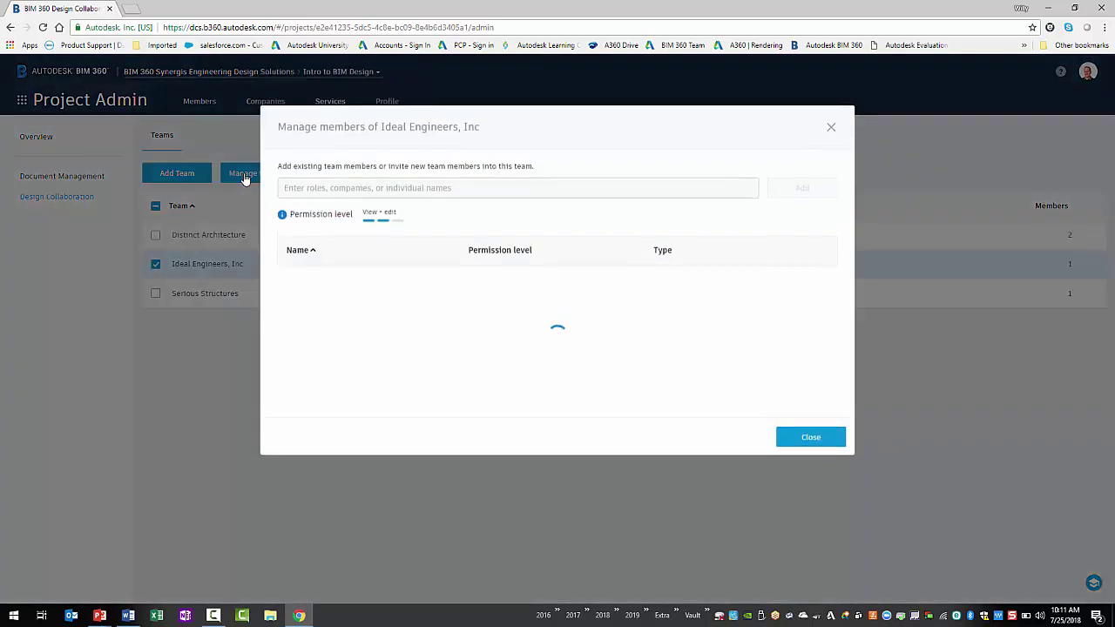
{"action": "left_click", "coordinate": [303, 191]}
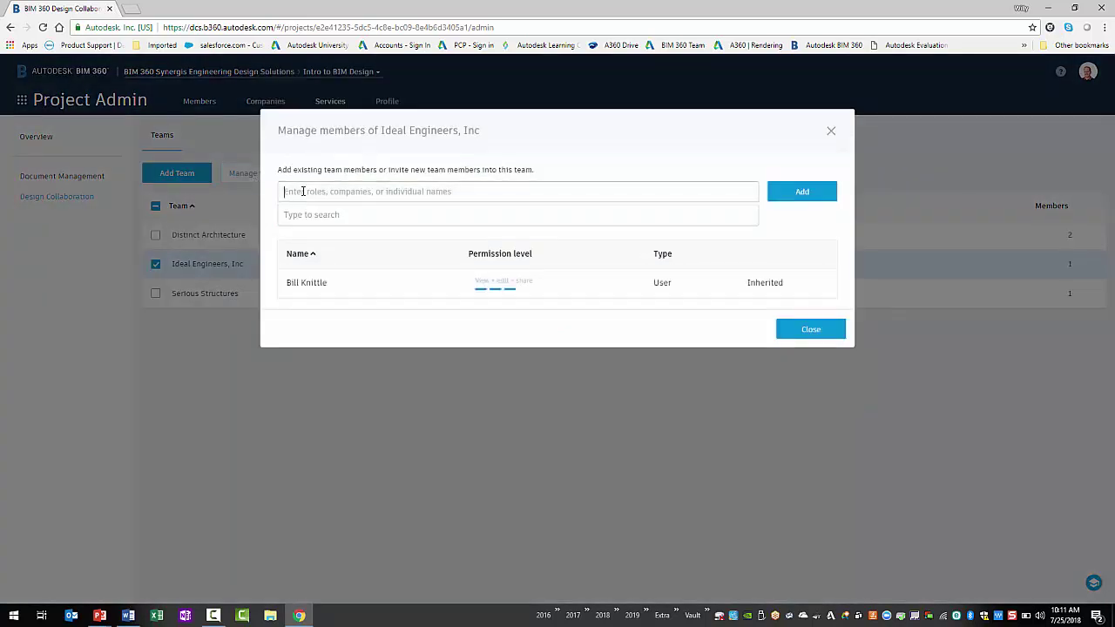
{"action": "type", "text": "ideal"}
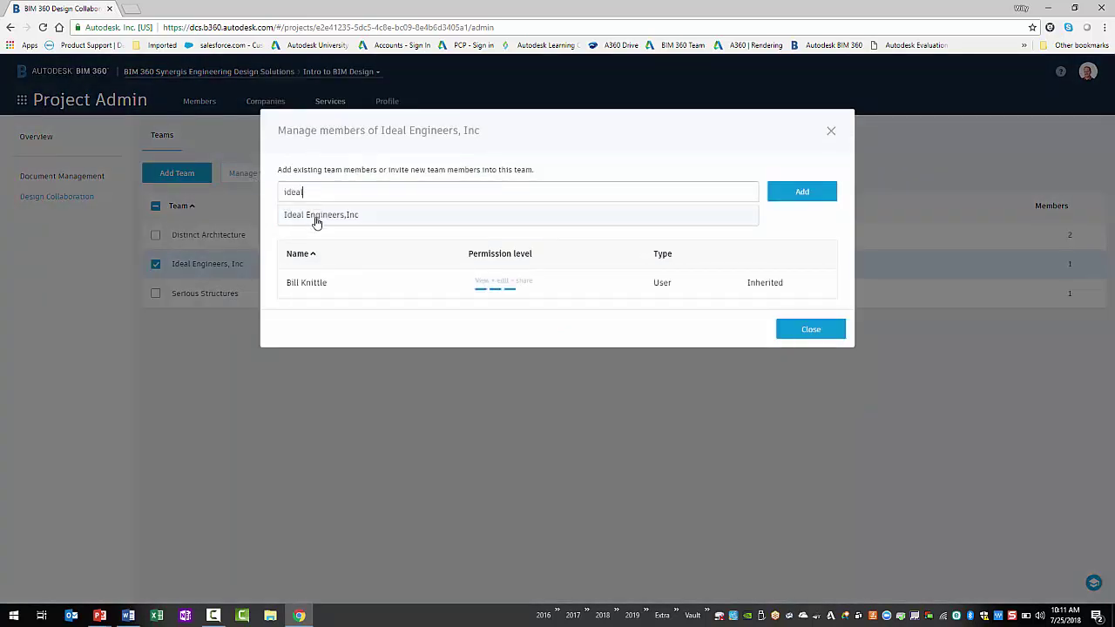
{"action": "left_click", "coordinate": [318, 216]}
{"action": "left_click", "coordinate": [454, 222]}
{"action": "left_click", "coordinate": [433, 280]}
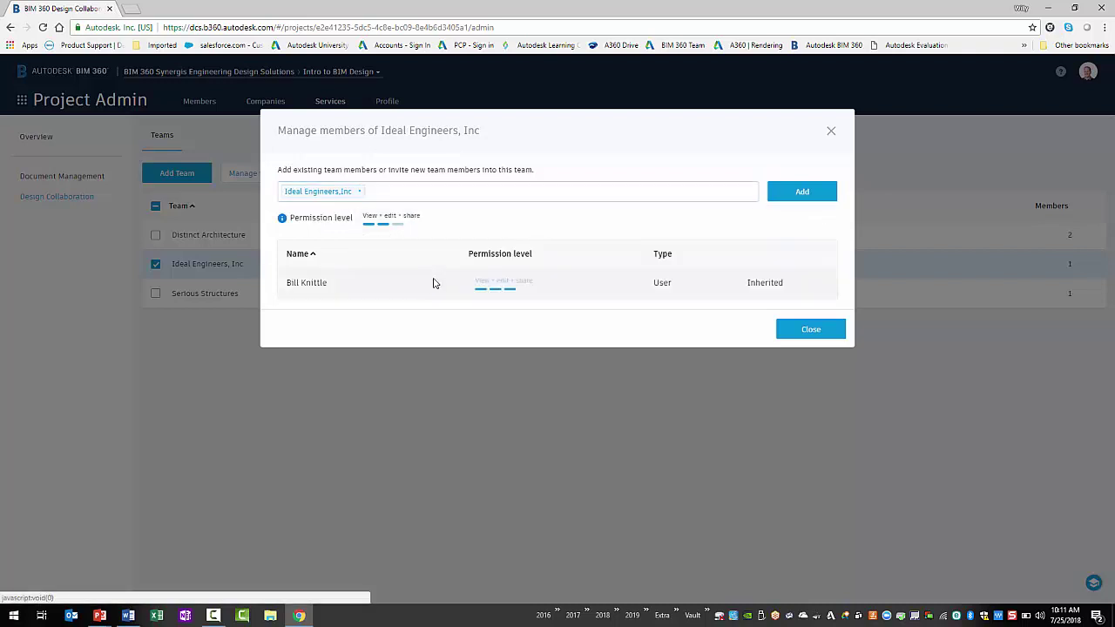
{"action": "left_click", "coordinate": [778, 191]}
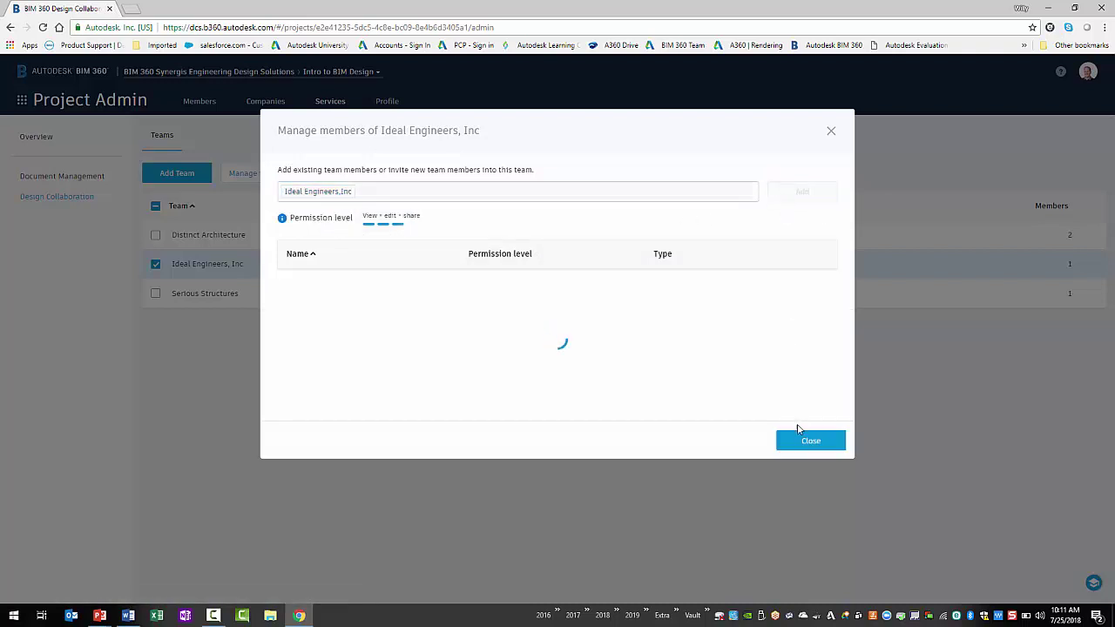
{"action": "left_click", "coordinate": [801, 442]}
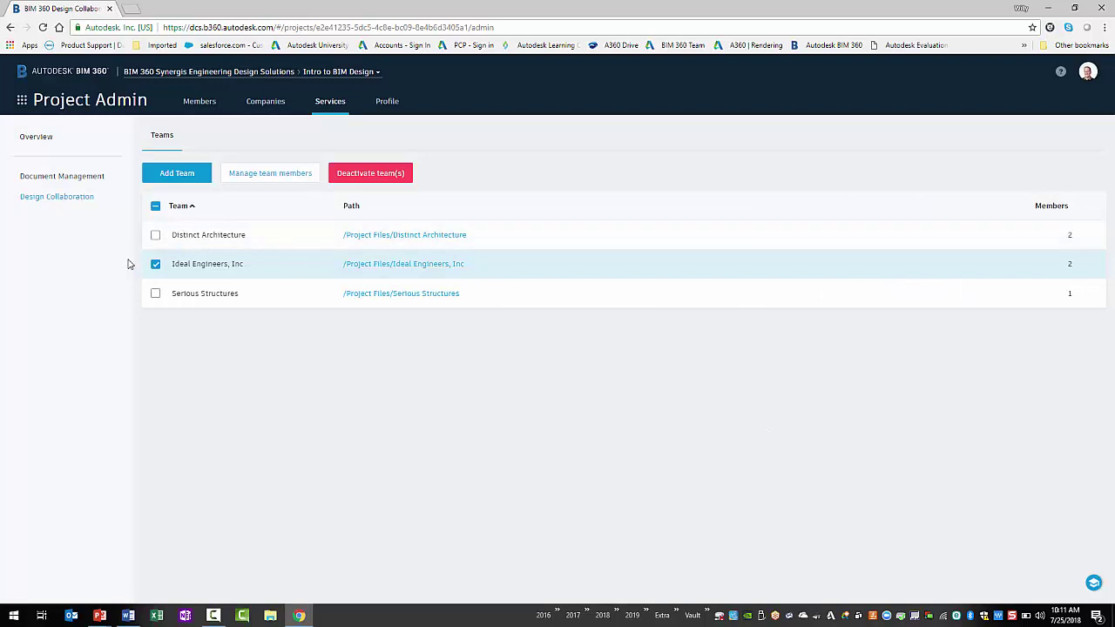
Add the Serious Structures company to its team with View + edit + share permission.
{"action": "left_click", "coordinate": [155, 264]}
{"action": "left_click", "coordinate": [155, 294]}
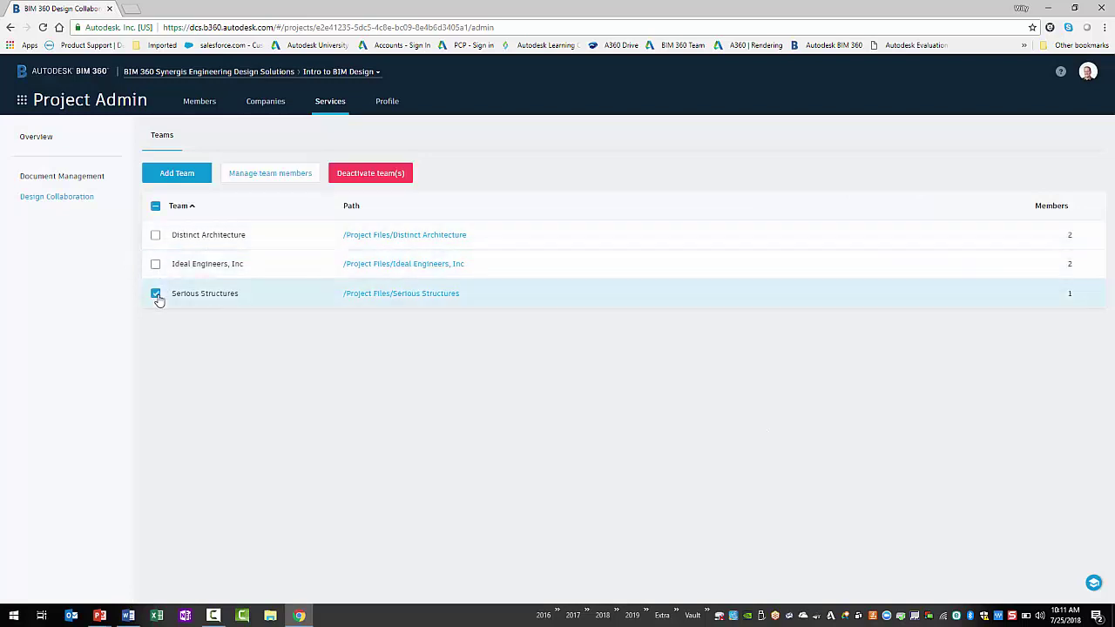
{"action": "left_click", "coordinate": [254, 175]}
{"action": "left_click", "coordinate": [293, 192]}
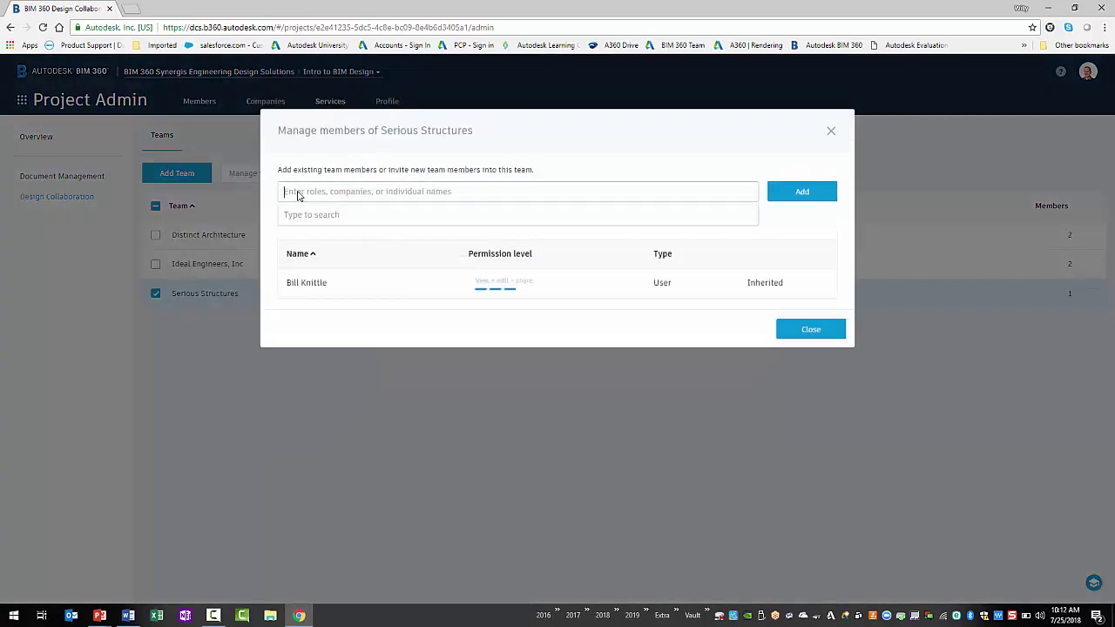
{"action": "type", "text": "seriou"}
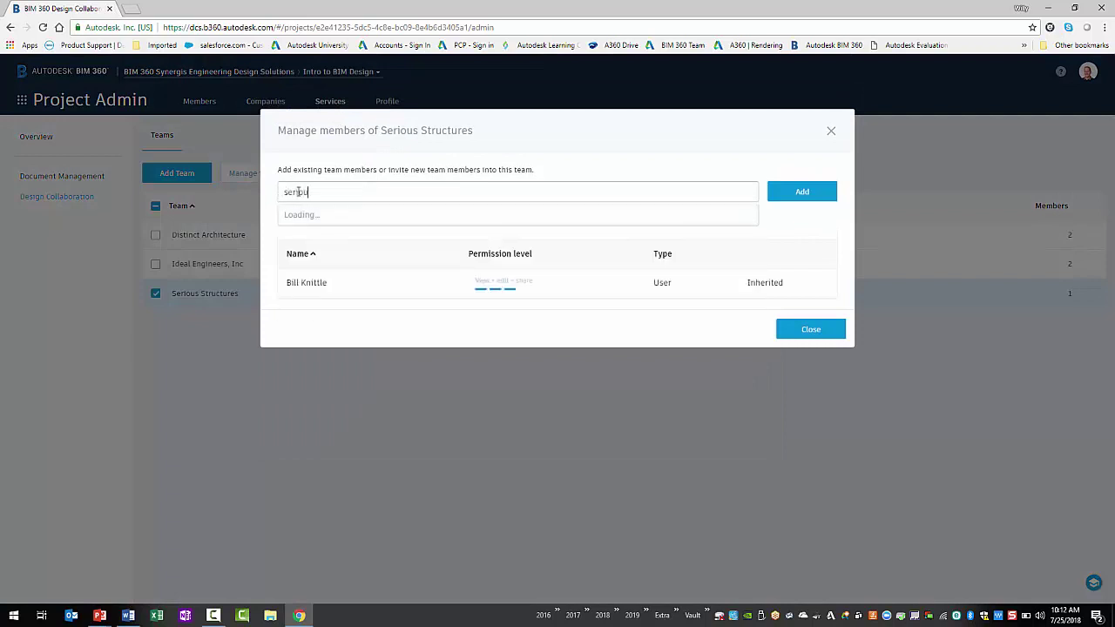
{"action": "left_click", "coordinate": [309, 216]}
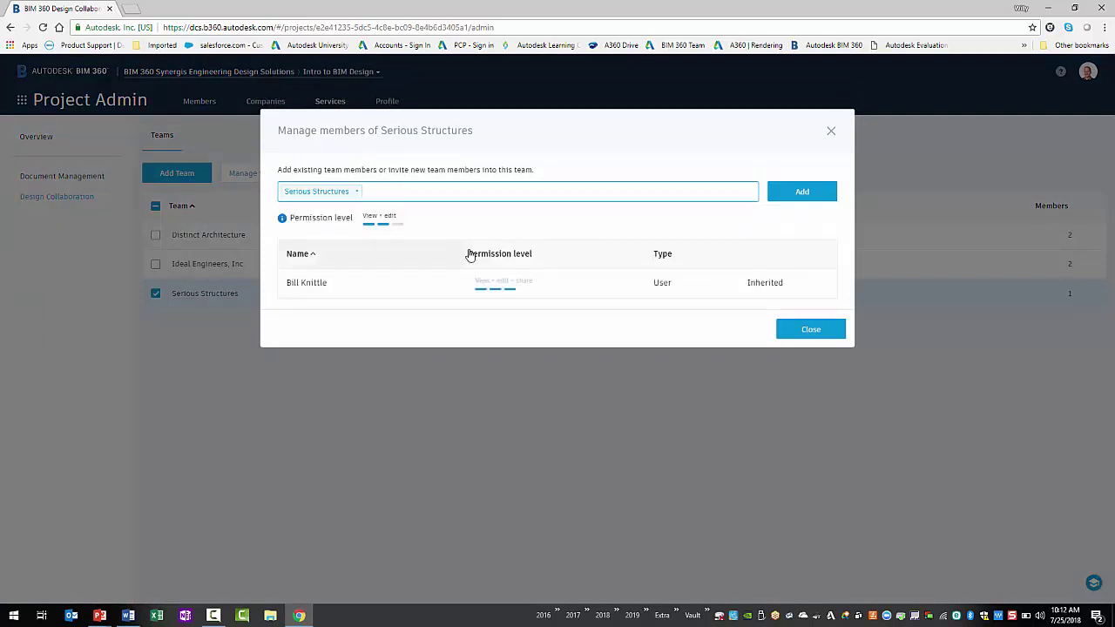
{"action": "left_click", "coordinate": [497, 219]}
{"action": "left_click", "coordinate": [418, 280]}
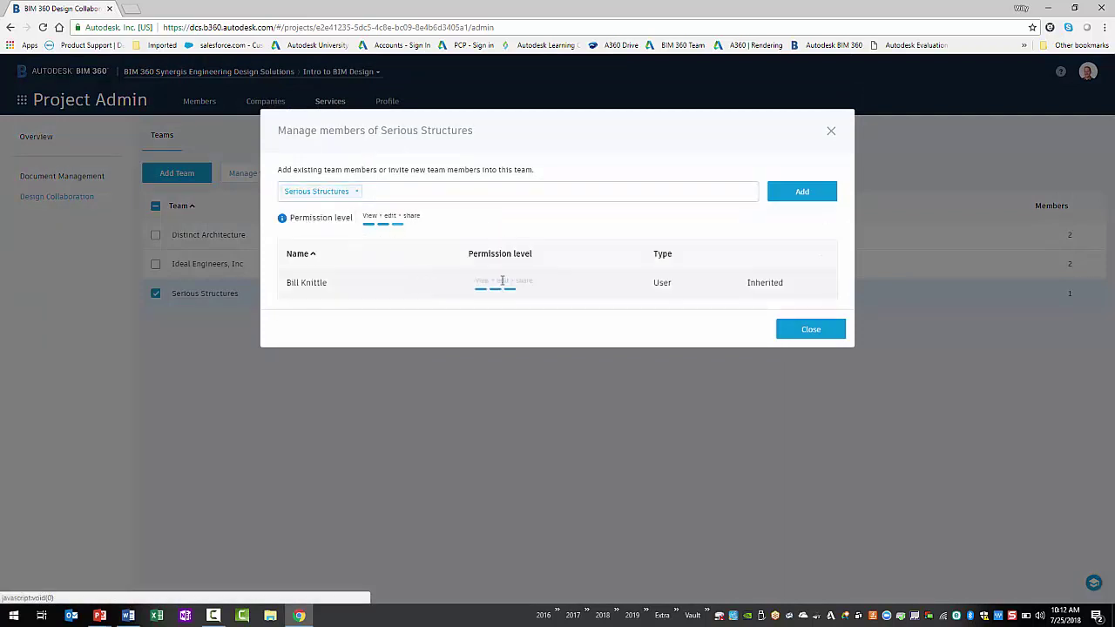
{"action": "left_click", "coordinate": [801, 192]}
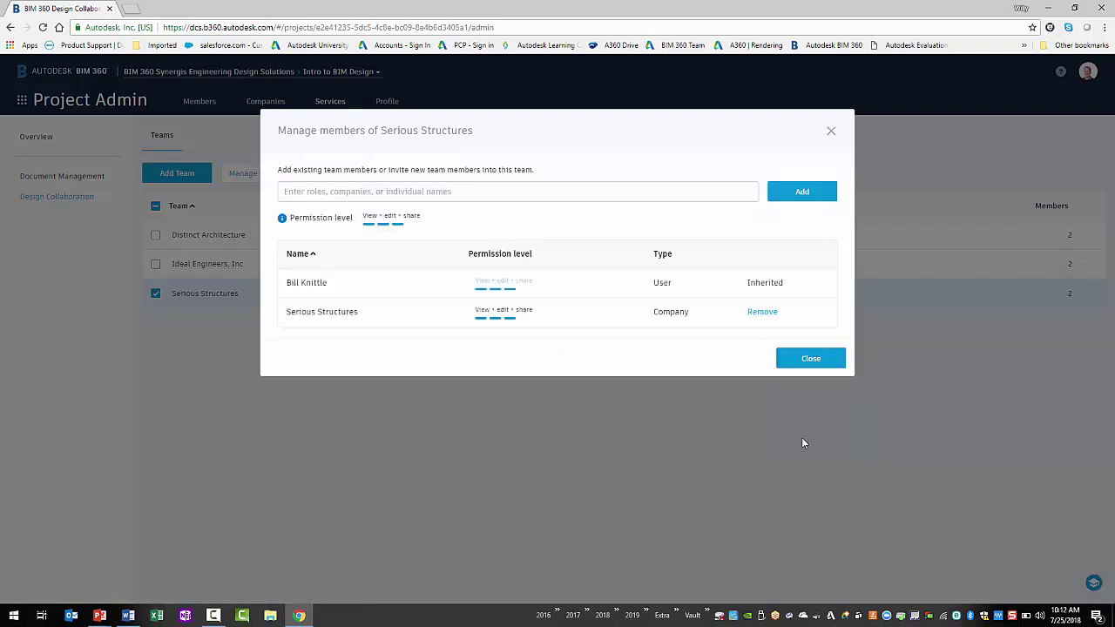
{"action": "left_click", "coordinate": [810, 359]}
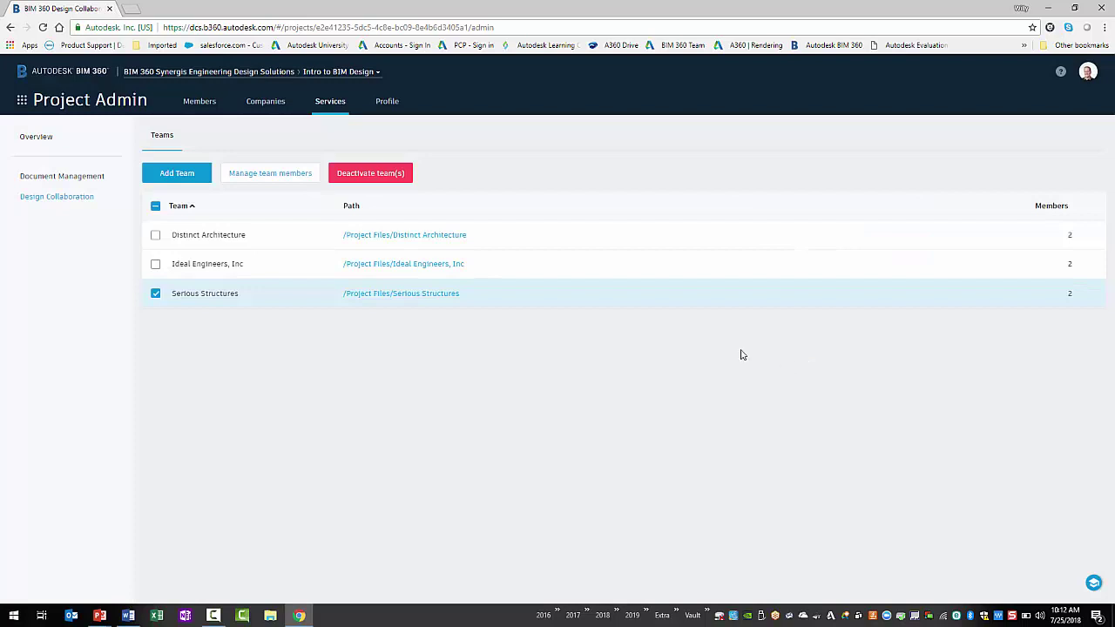
In Document Management, open the Shared > Distinct Architecture team folder showing its Consumed subfolder.
{"action": "left_click", "coordinate": [37, 106]}
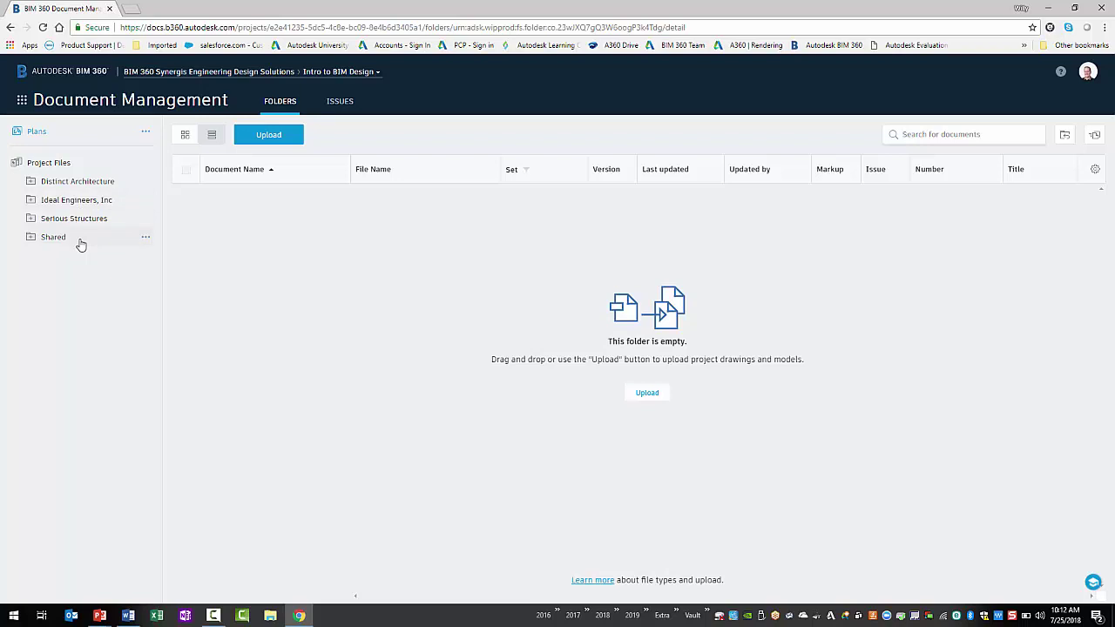
{"action": "left_click", "coordinate": [78, 242]}
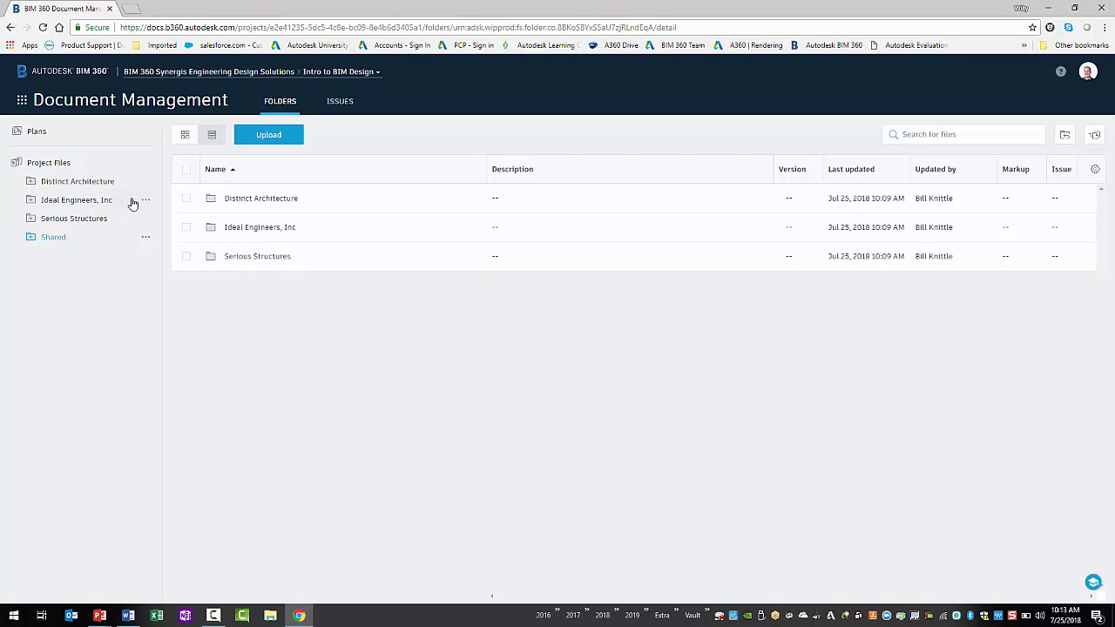
{"action": "left_click", "coordinate": [94, 185]}
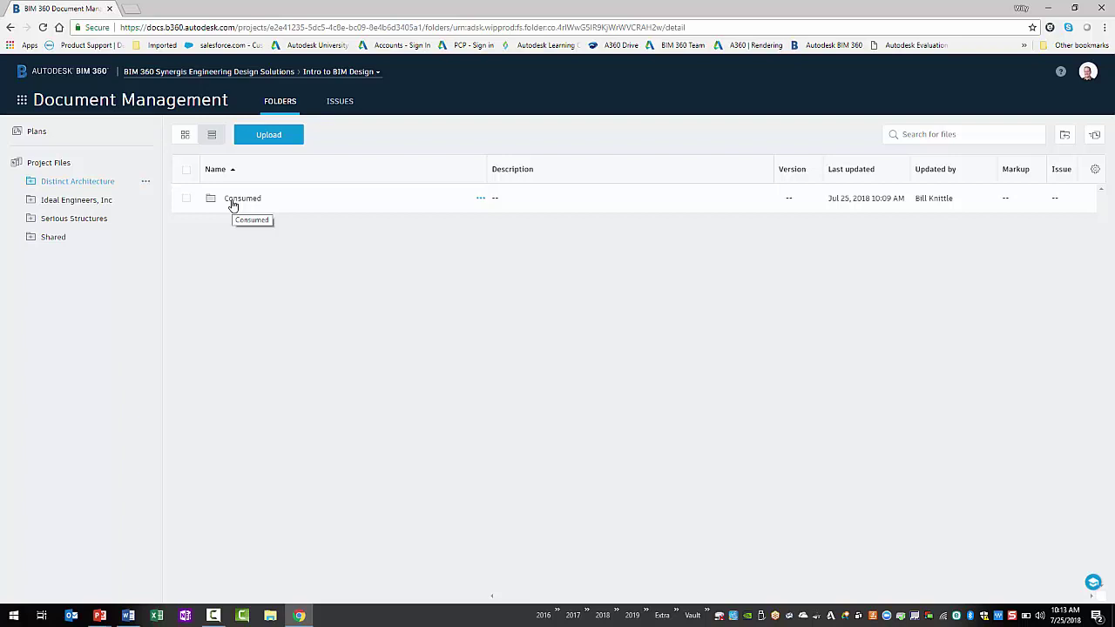
Switch to Design Collaboration, expand the team timeline, and display the Serious Structures team space.
{"action": "left_click", "coordinate": [22, 100]}
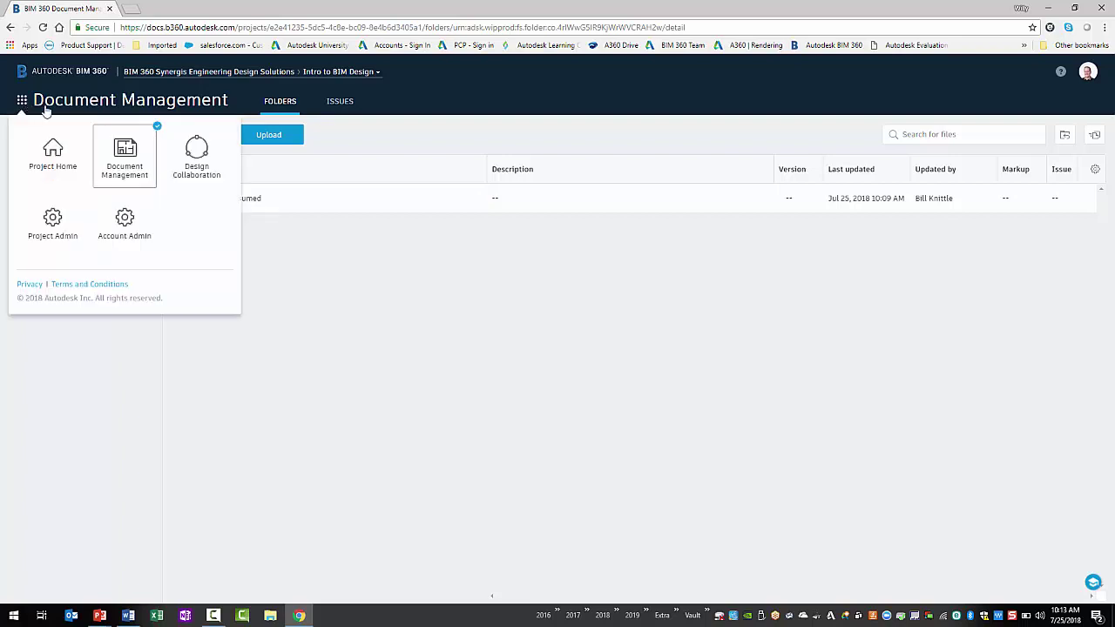
{"action": "left_click", "coordinate": [189, 164]}
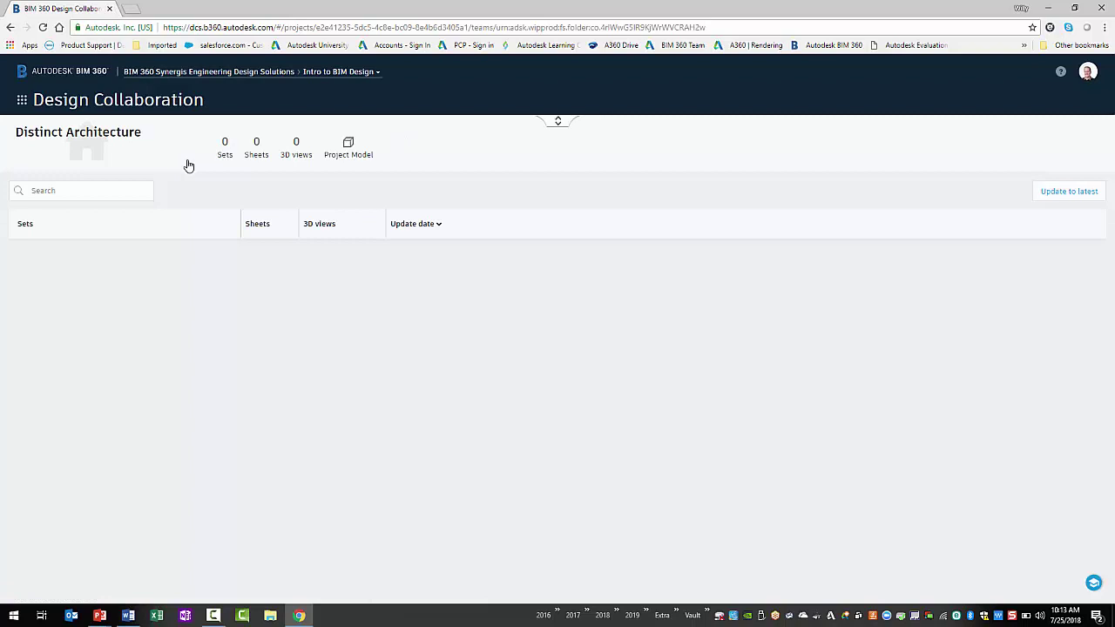
{"action": "left_click", "coordinate": [555, 121]}
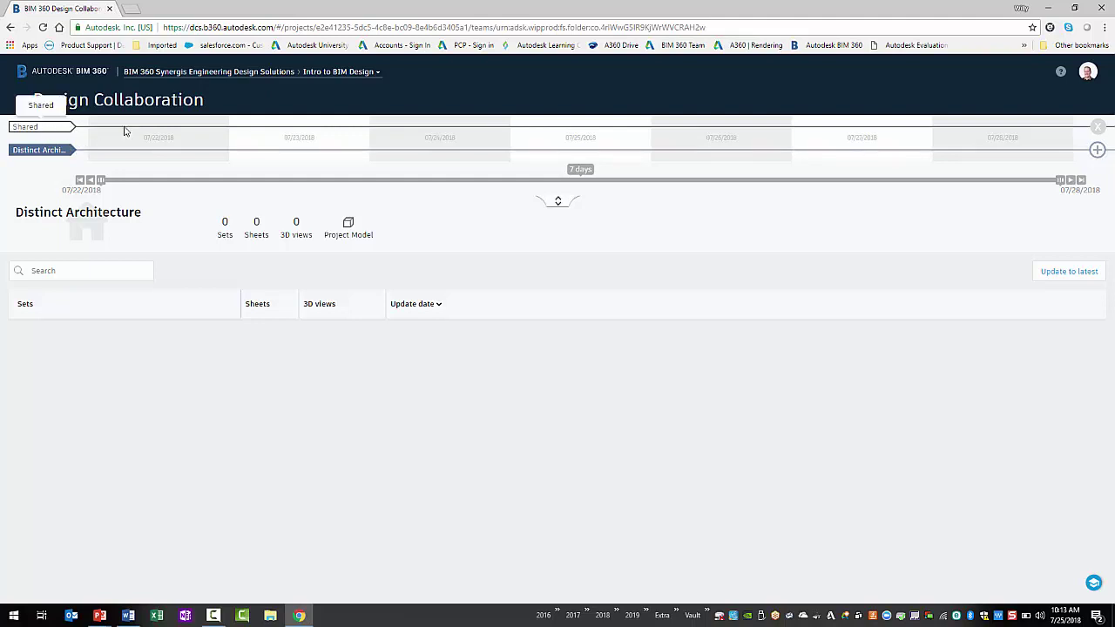
{"action": "left_click", "coordinate": [558, 202]}
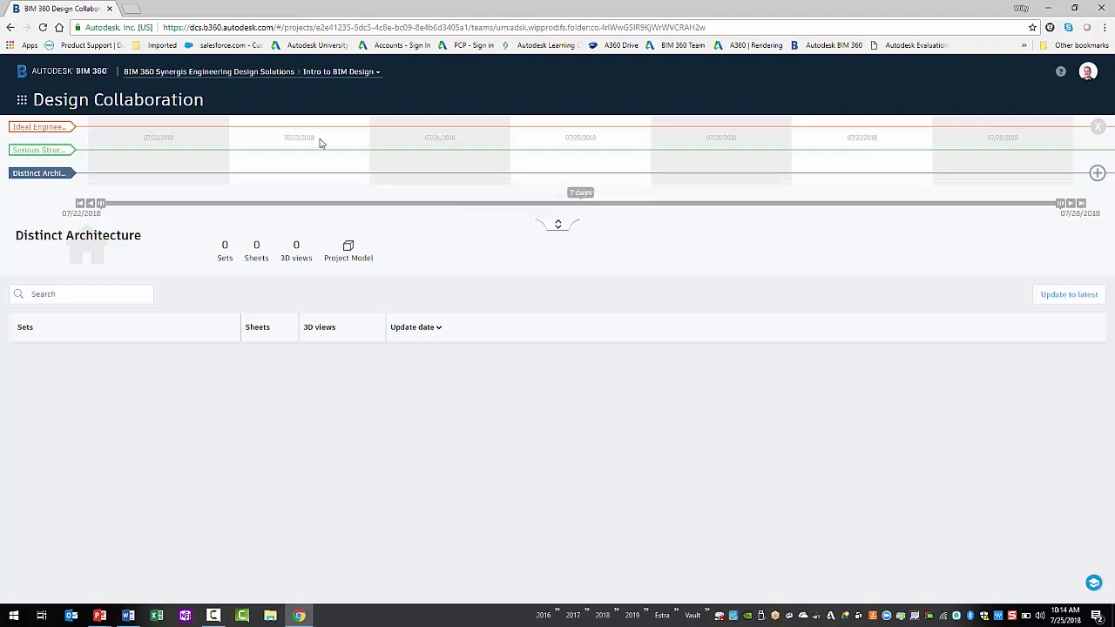
{"action": "left_click", "coordinate": [43, 150]}
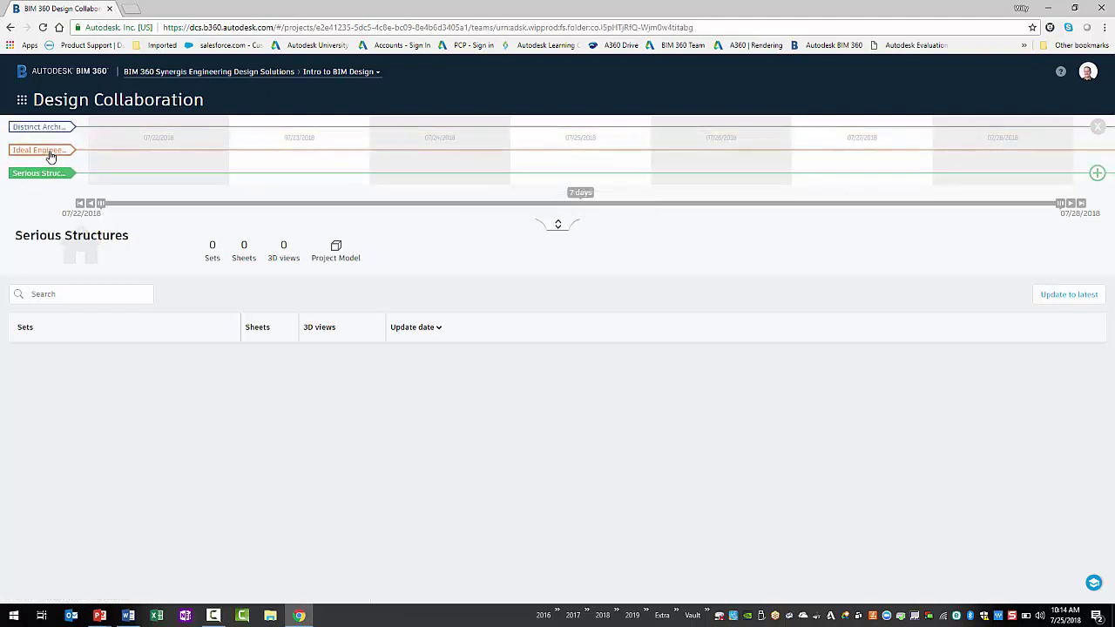